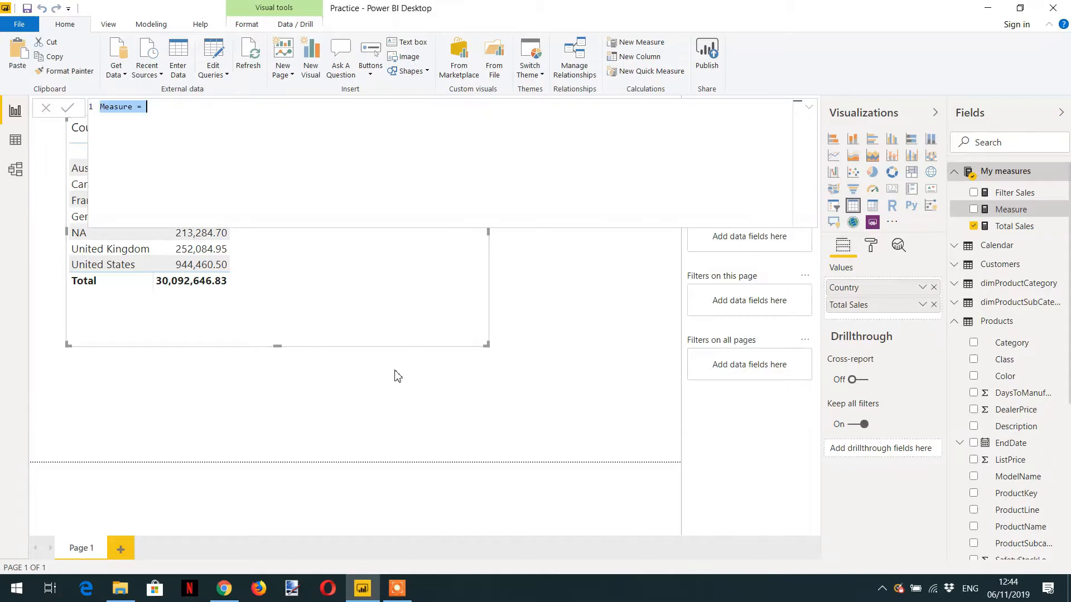
Name the new measure All Sales in the formula.
text(Sales using)
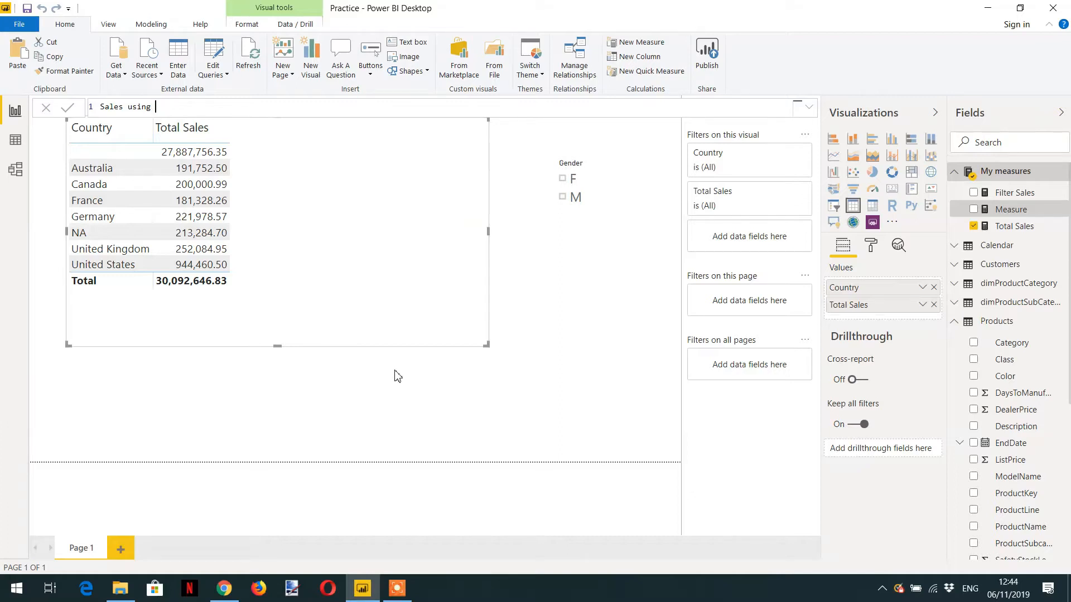
key(BackSpace)
key(BackSpace)
key(BackSpace)
key(BackSpace)
key(BackSpace)
key(BackSpace)
key(BackSpace)
key(BackSpace)
key(BackSpace)
key(BackSpace)
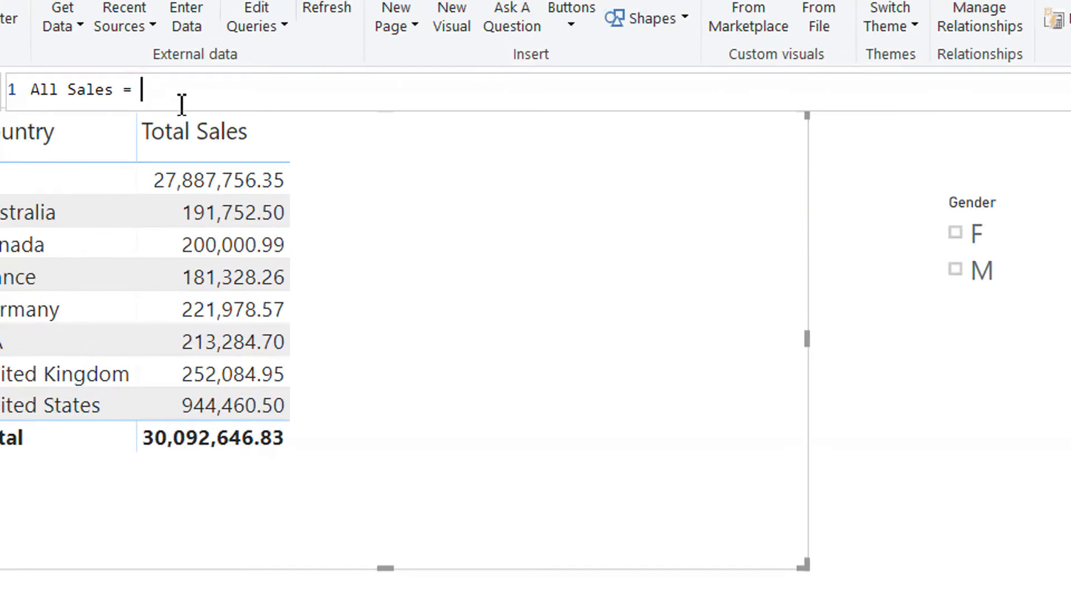
text(all)
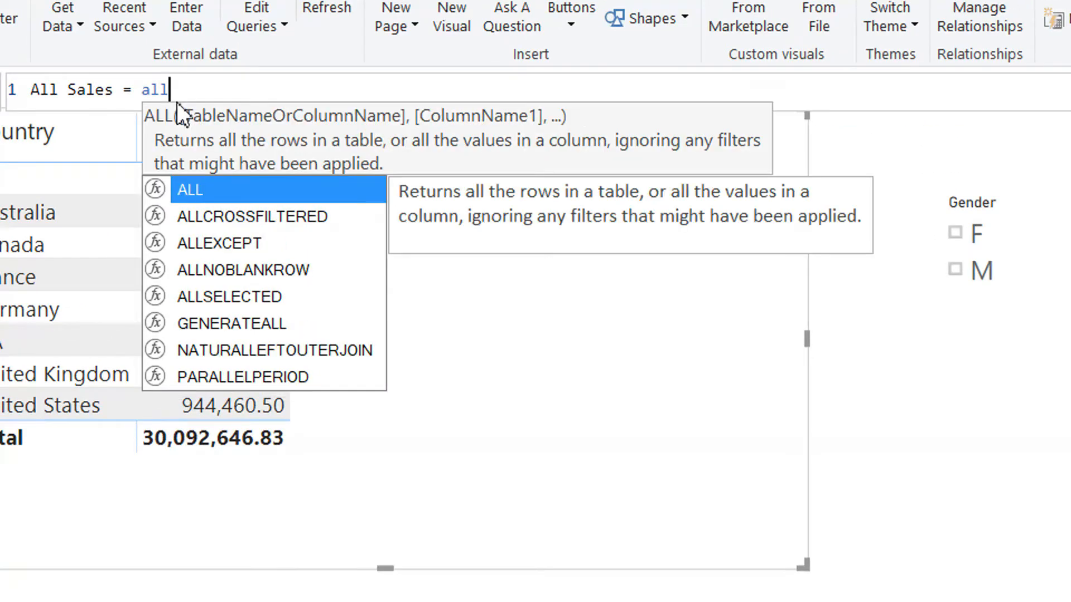
key(Tab)
key(BackSpace)
key(BackSpace)
key(BackSpace)
key(BackSpace)
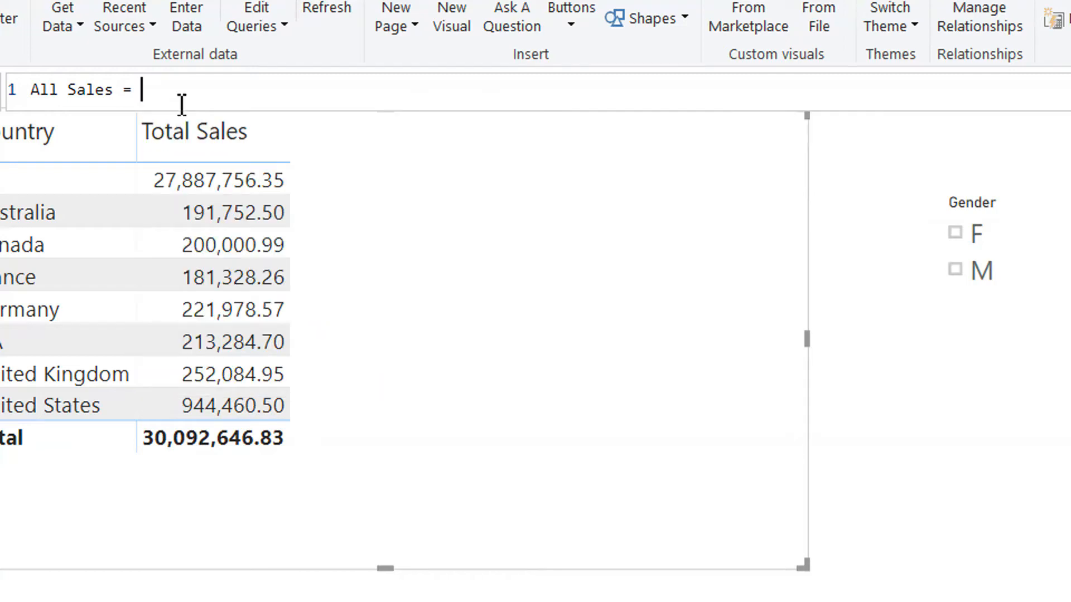
Begin the All Sales formula with SUMX, using ALL(Sales) as its table argument.
text(sumx)
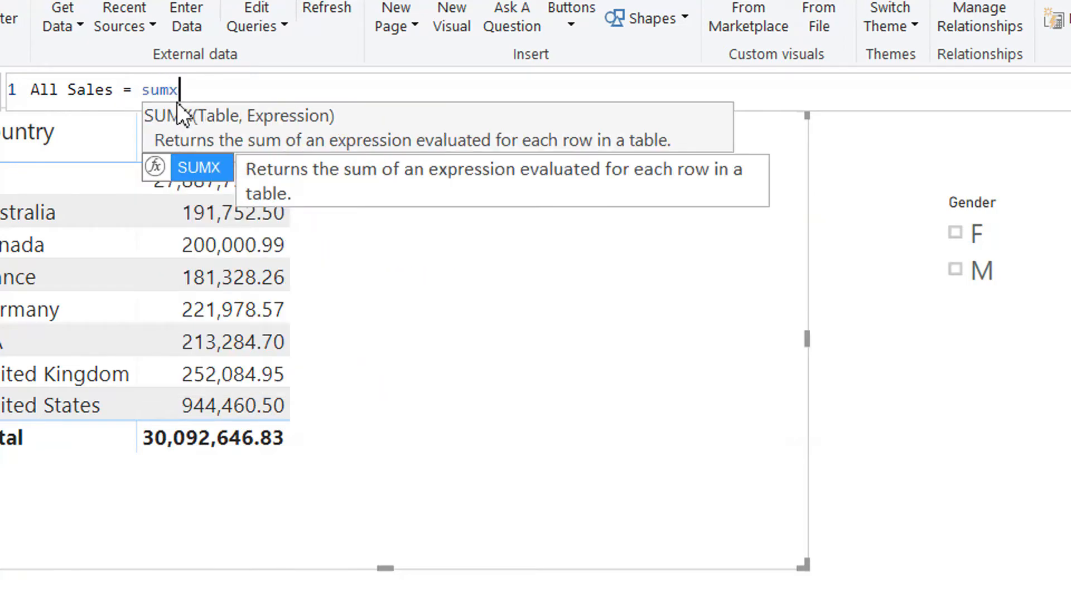
key(Tab)
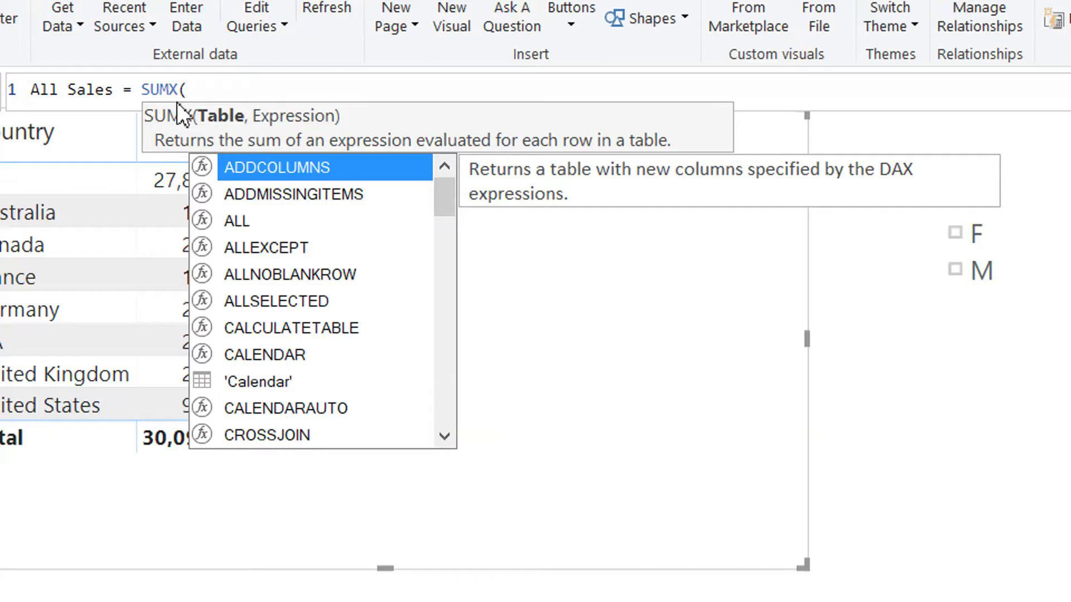
text(all)
key(Tab)
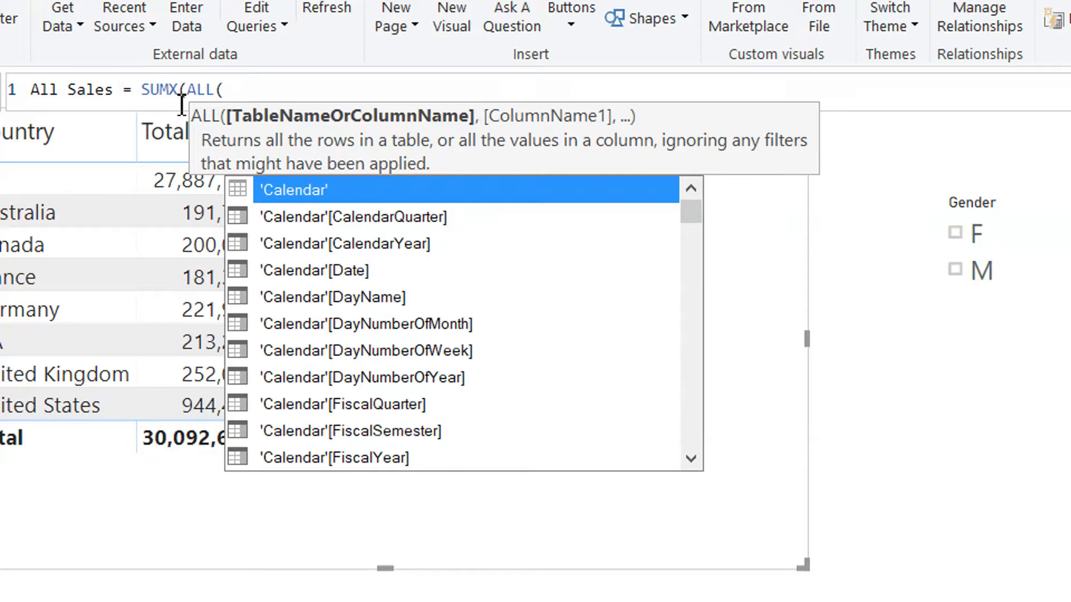
text(sales)
key(Tab)
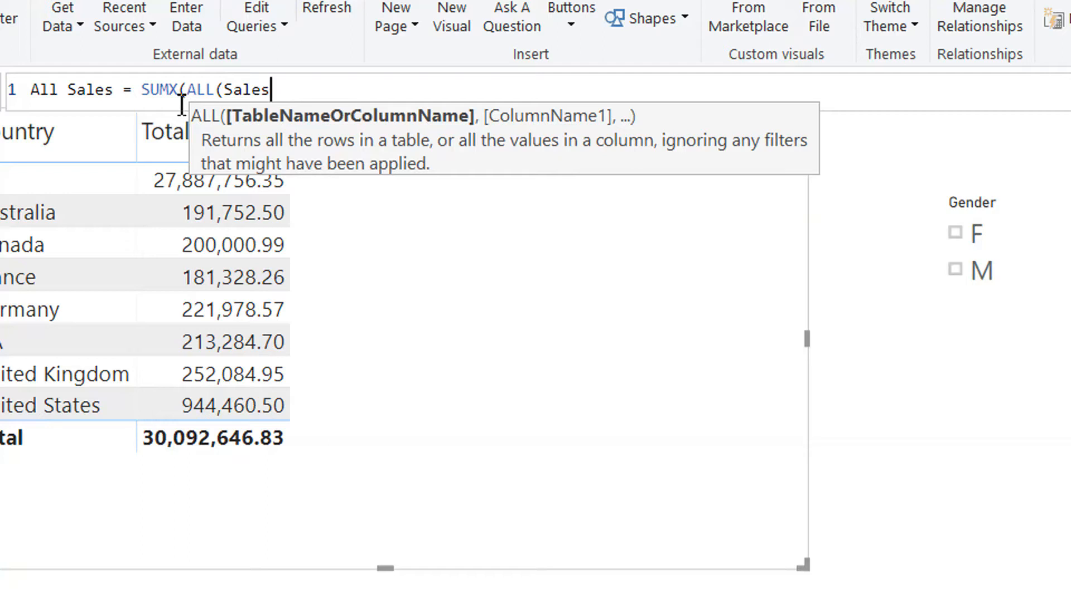
text())
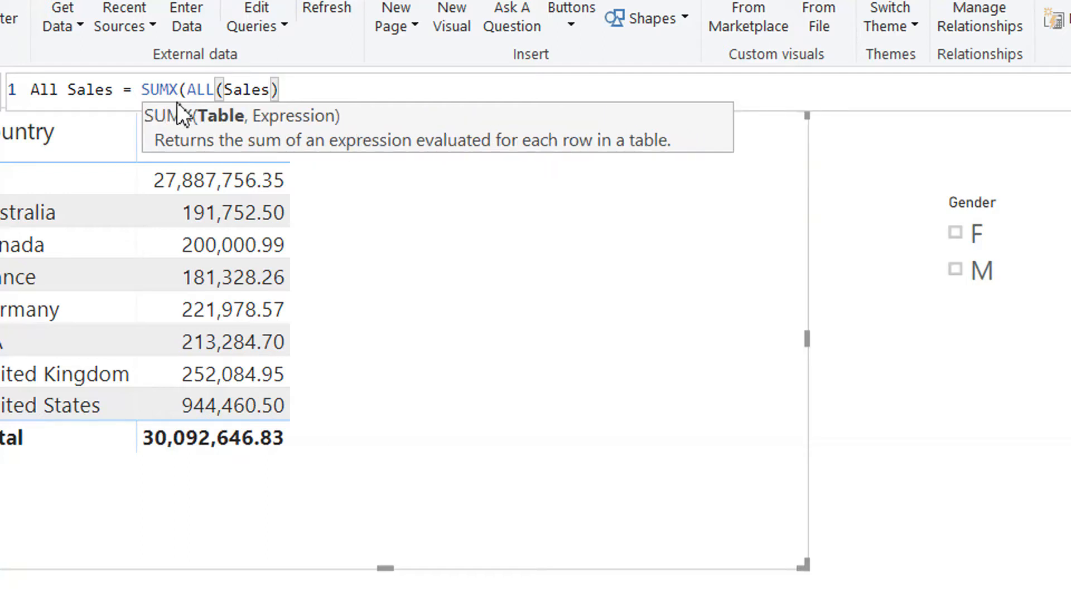
text(,)
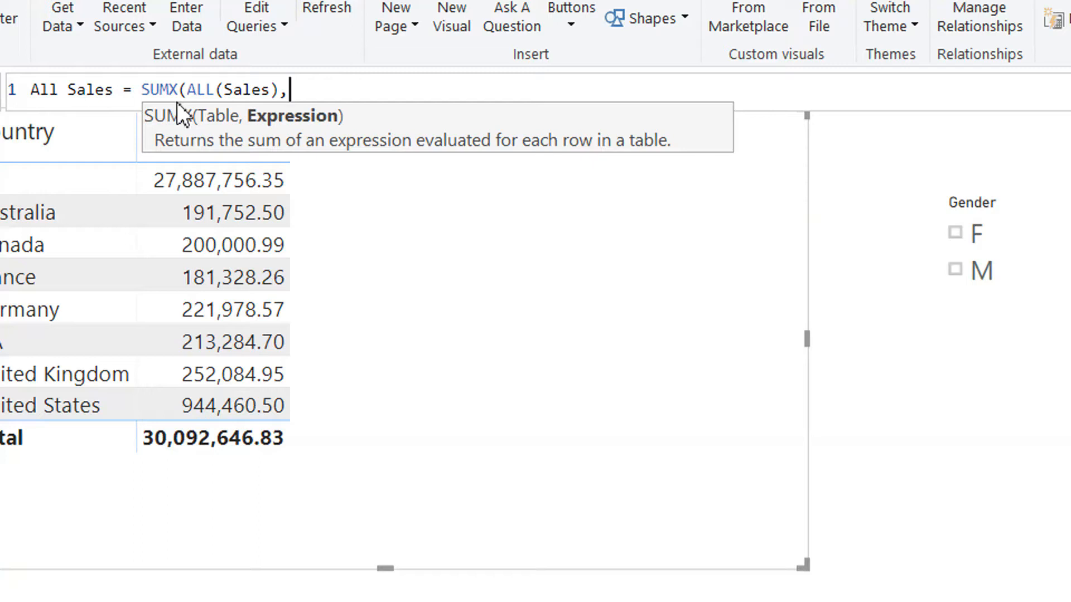
Complete the SUMX expression with Sales[SalesAmount] + Sales[Freight] and commit the All Sales measure.
text(amou)
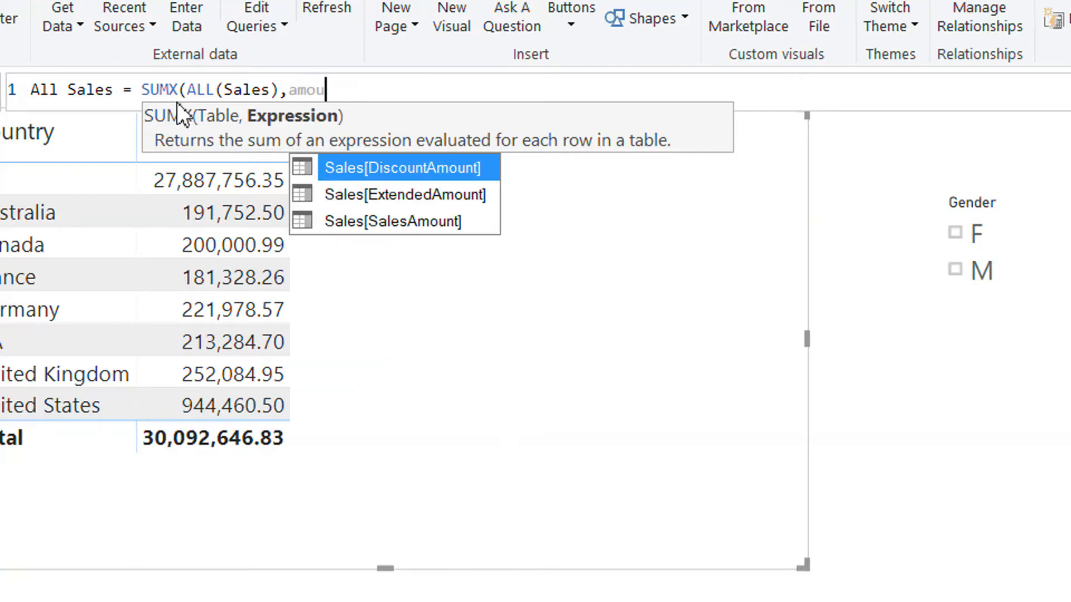
key(Down)
key(Down)
key(Tab)
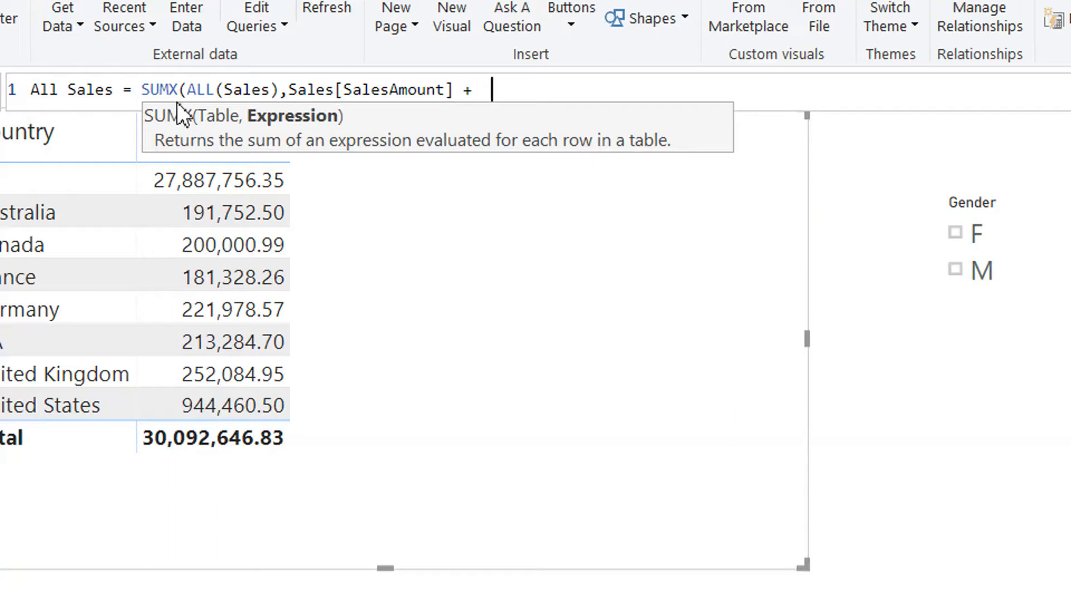
text(+  Sales[Fr)
key(Tab)
text())
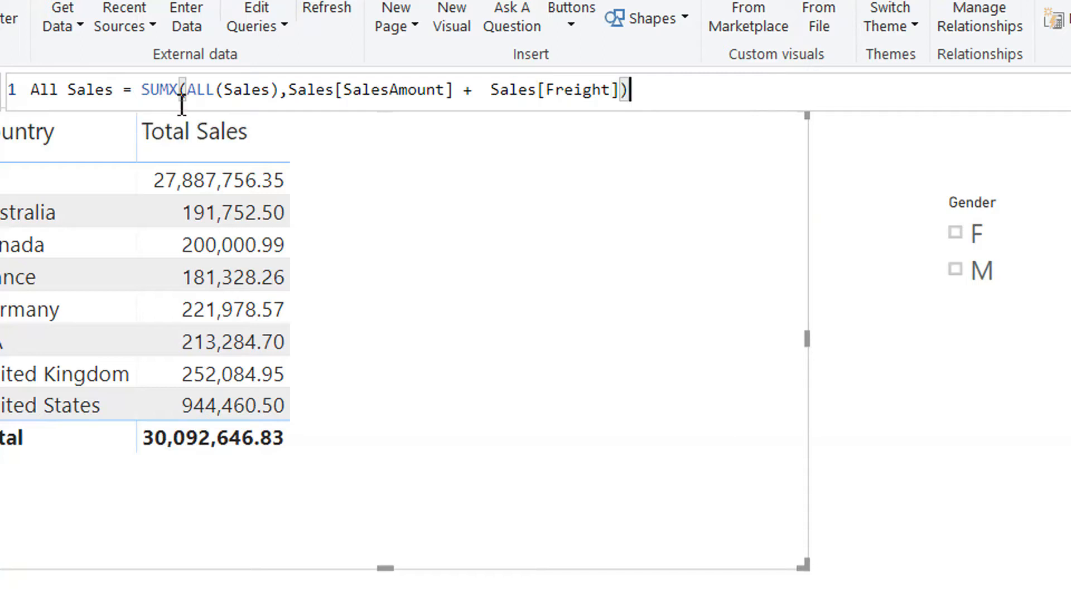
key(Return)
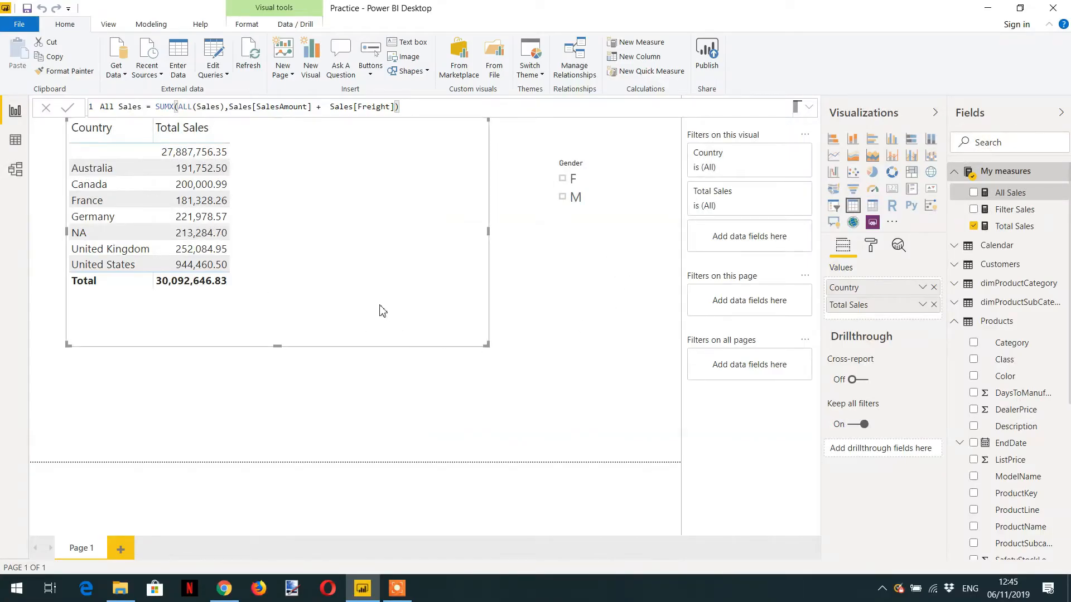
Display the Total Sales formula, and check the table filtered by Gender F and M before clearing the slicer.
click(1014, 226)
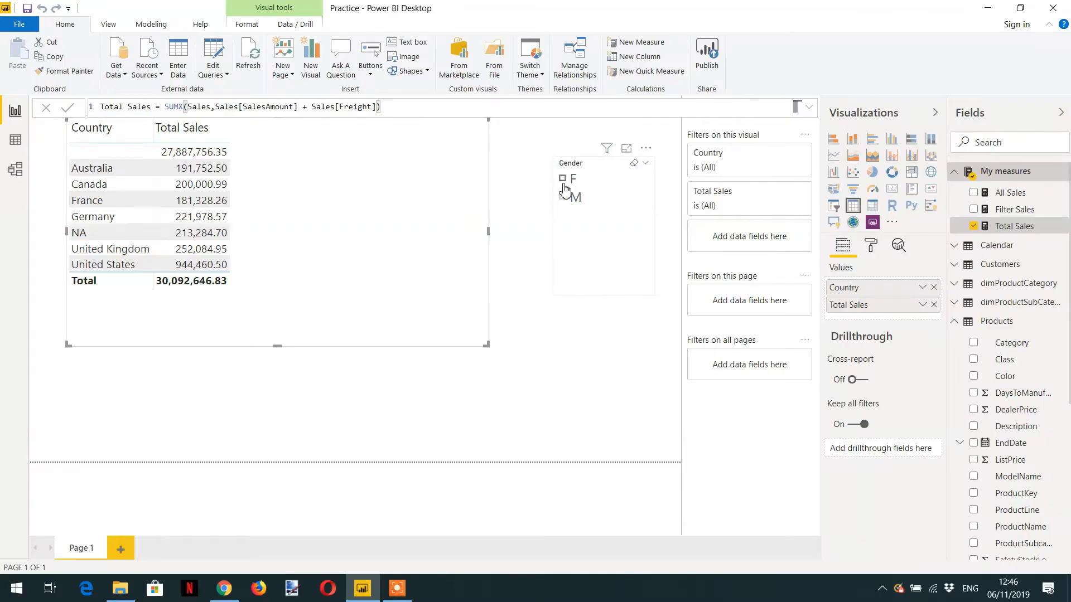
click(564, 181)
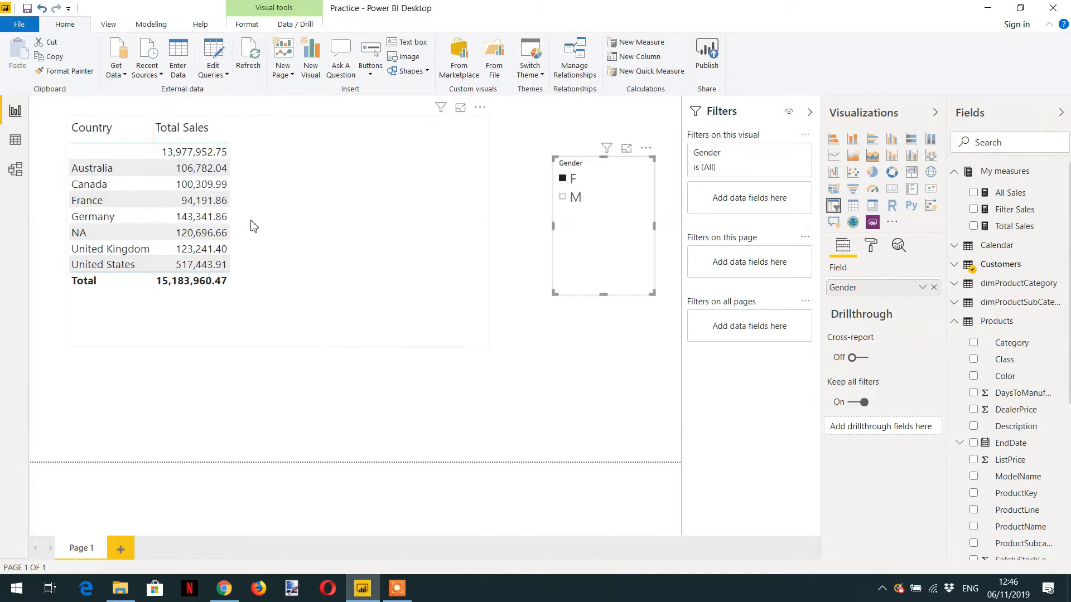
click(563, 200)
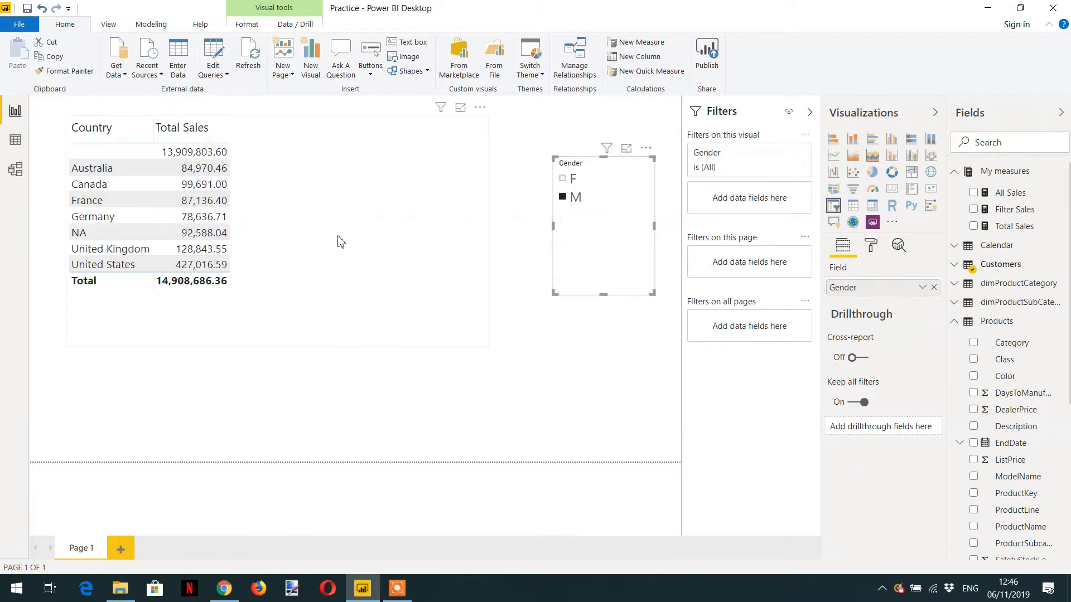
click(565, 197)
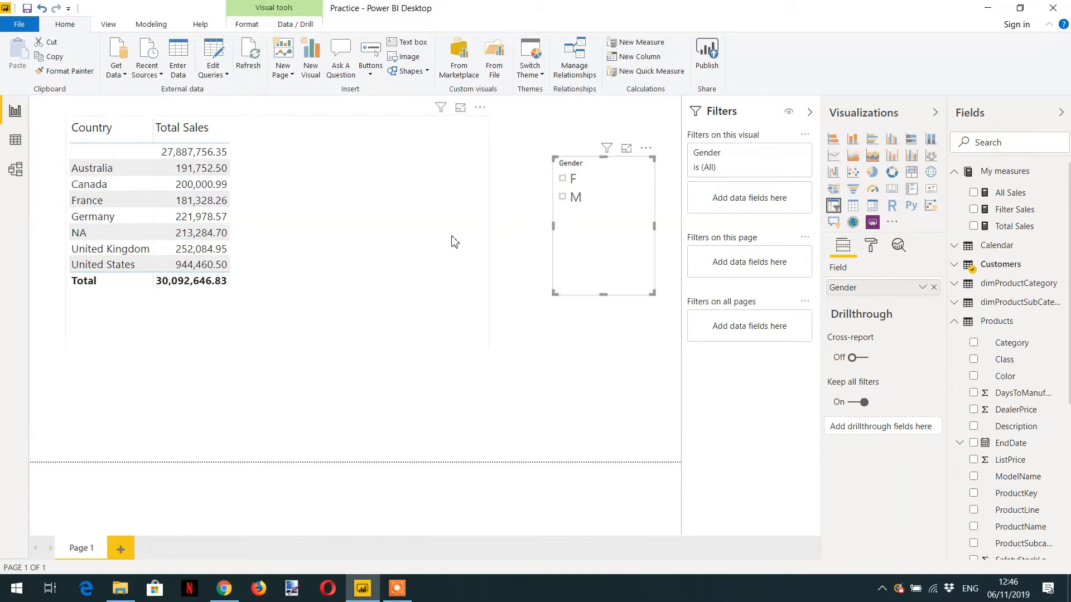
Add the All Sales measure to the country table after Total Sales.
click(341, 228)
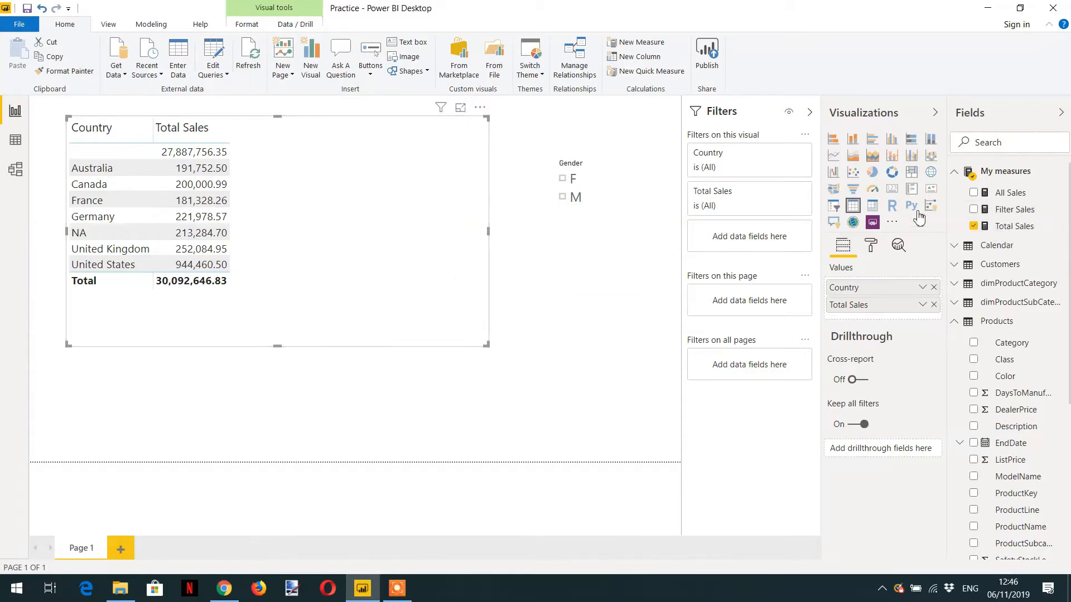
drag(999, 193, 884, 323)
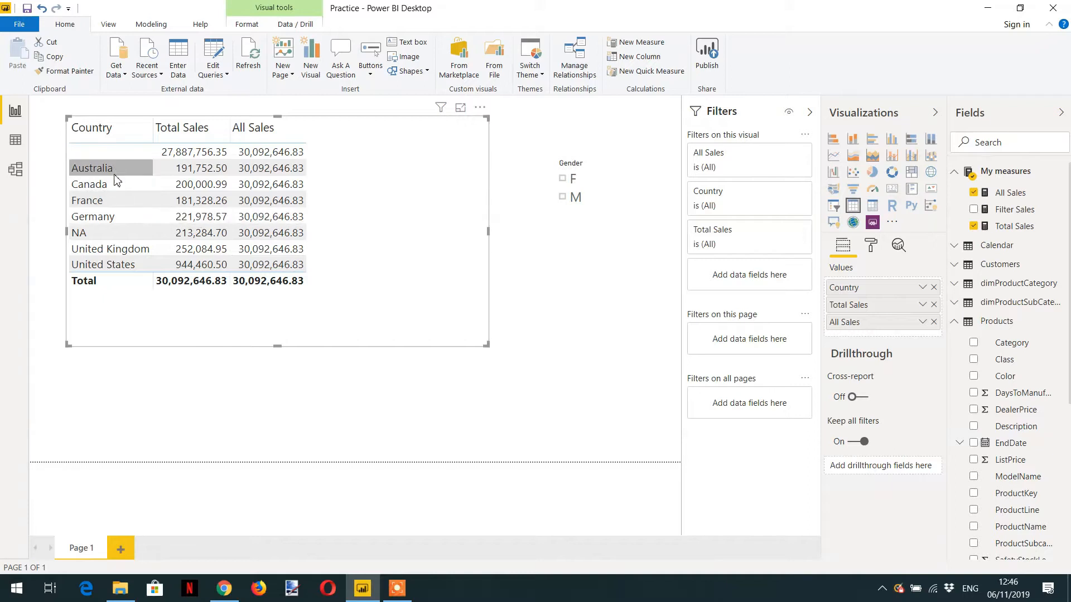
Compare Total Sales and All Sales under Gender F and M, and leave the slicer cleared.
click(562, 180)
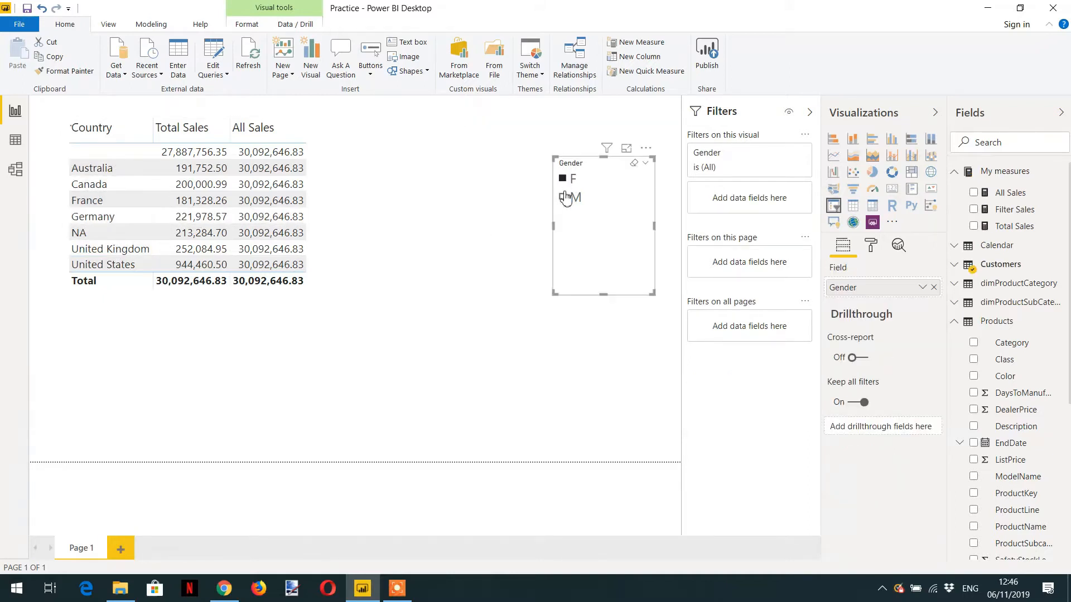
click(563, 197)
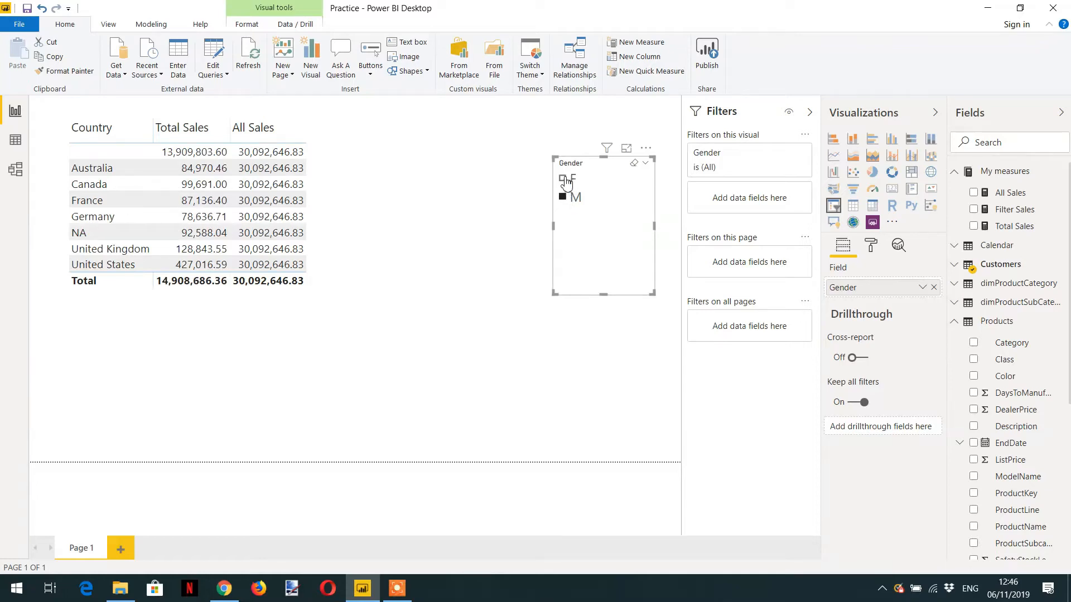
click(565, 180)
click(564, 197)
click(563, 179)
click(563, 179)
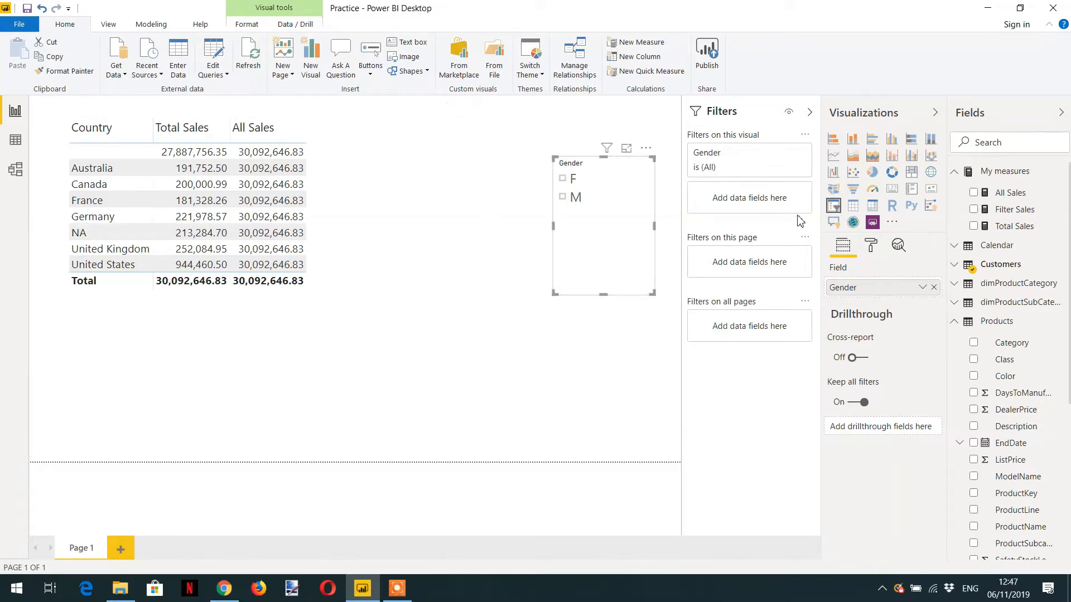
Remove Country from the table visual, and add the Territory table's Country field back as its first column.
click(390, 307)
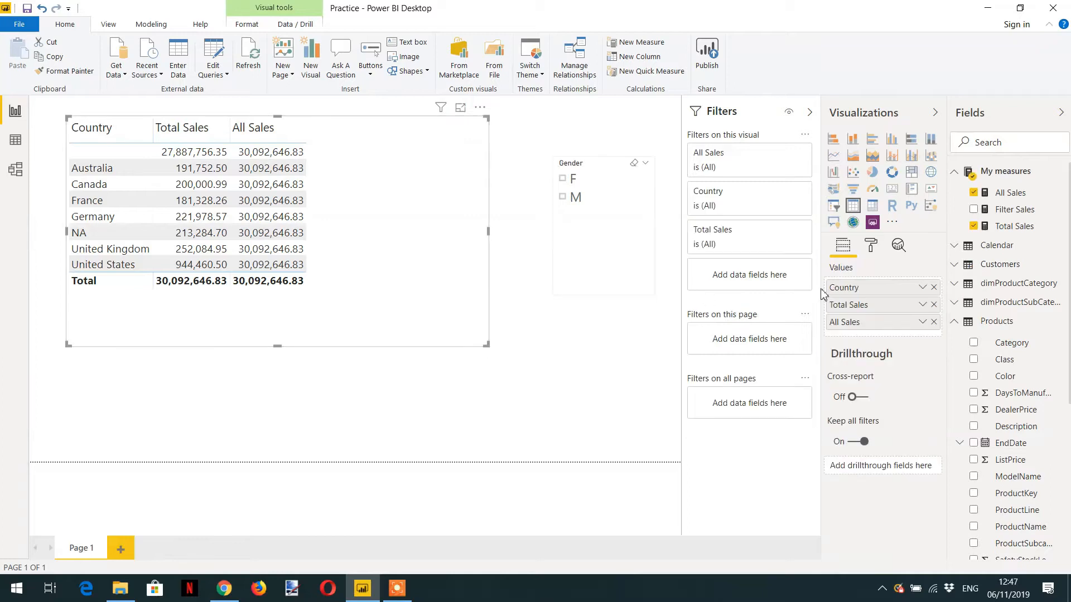
click(934, 287)
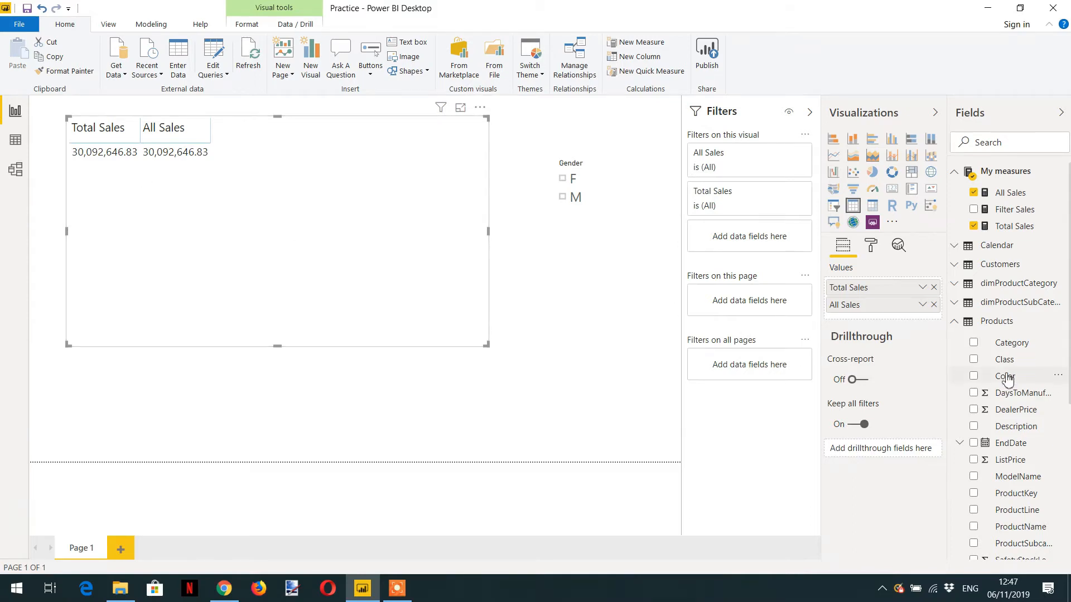
click(953, 322)
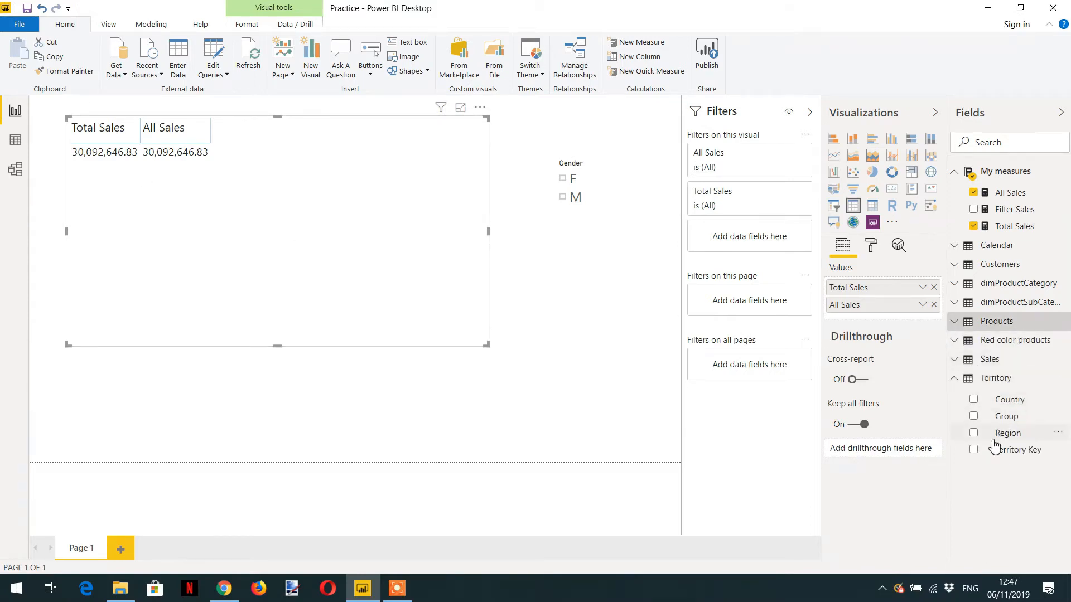
drag(988, 402, 875, 292)
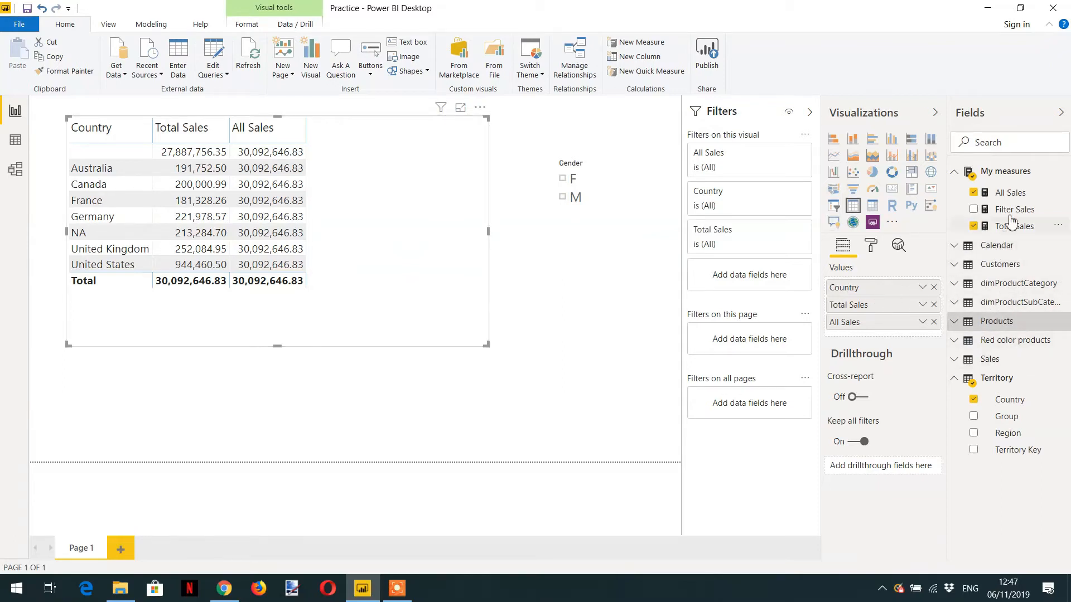
Display the All Sales measure's formula and examine its ALL(Sales) argument.
click(1011, 196)
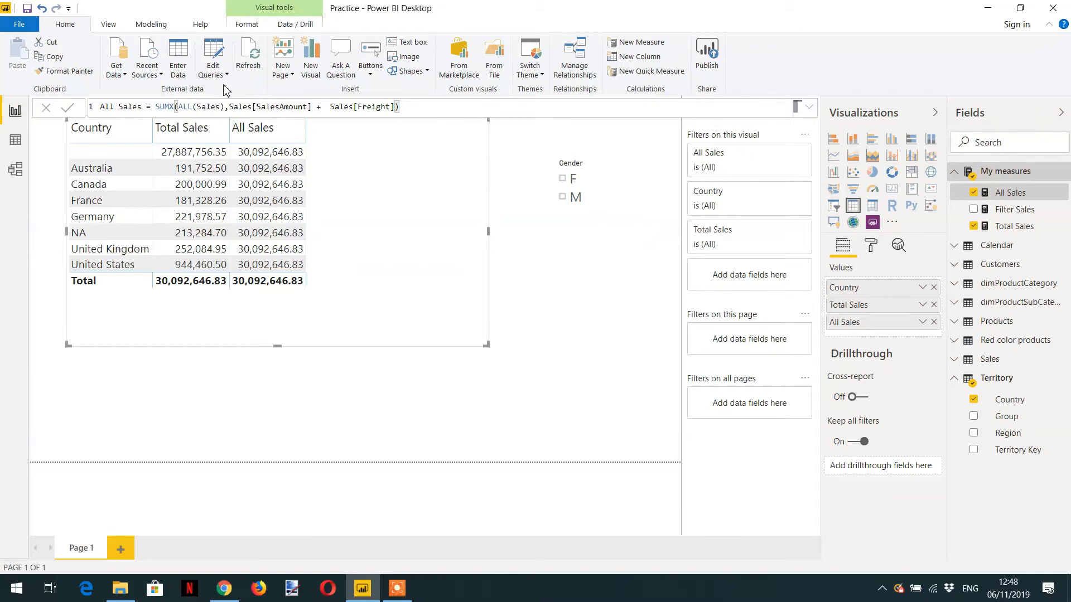
click(219, 109)
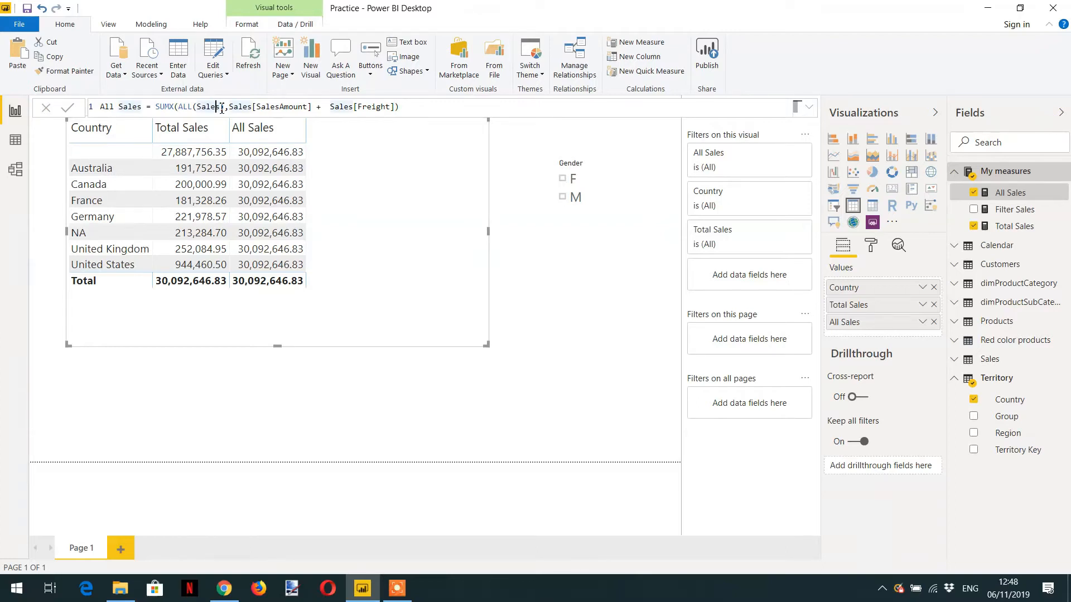
text())
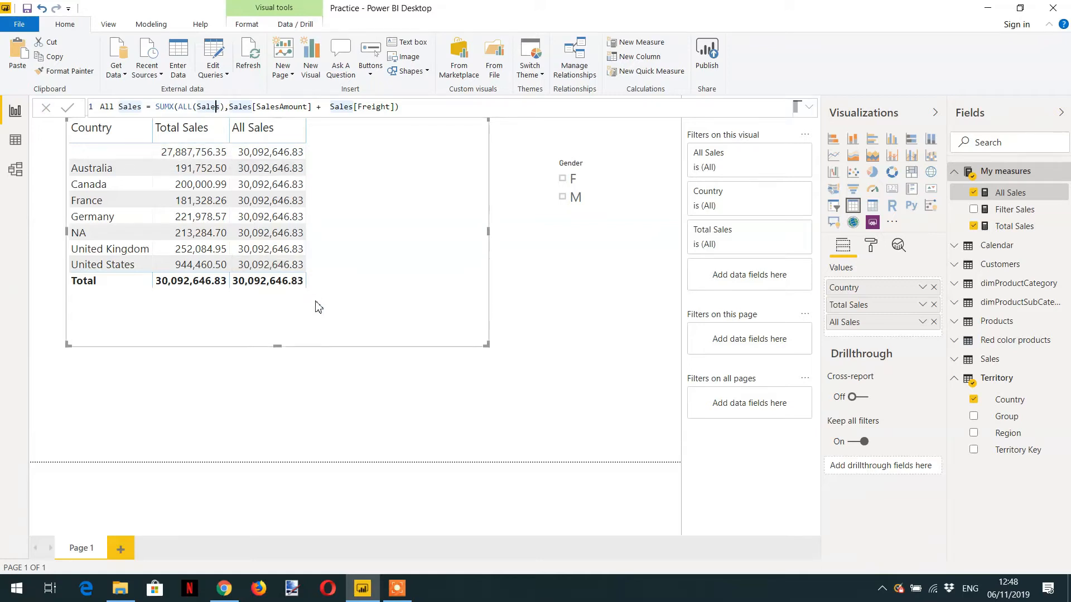
click(338, 249)
Create a new measure in the My measures table and enter Sales % = [Total Sales].
click(998, 171)
click(639, 45)
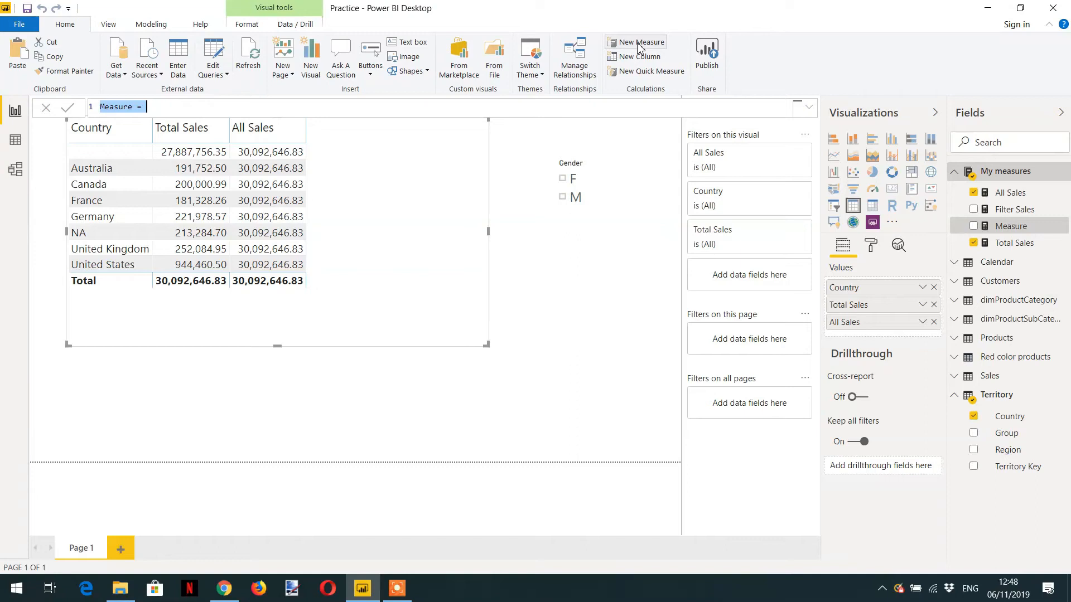
text(Sa)
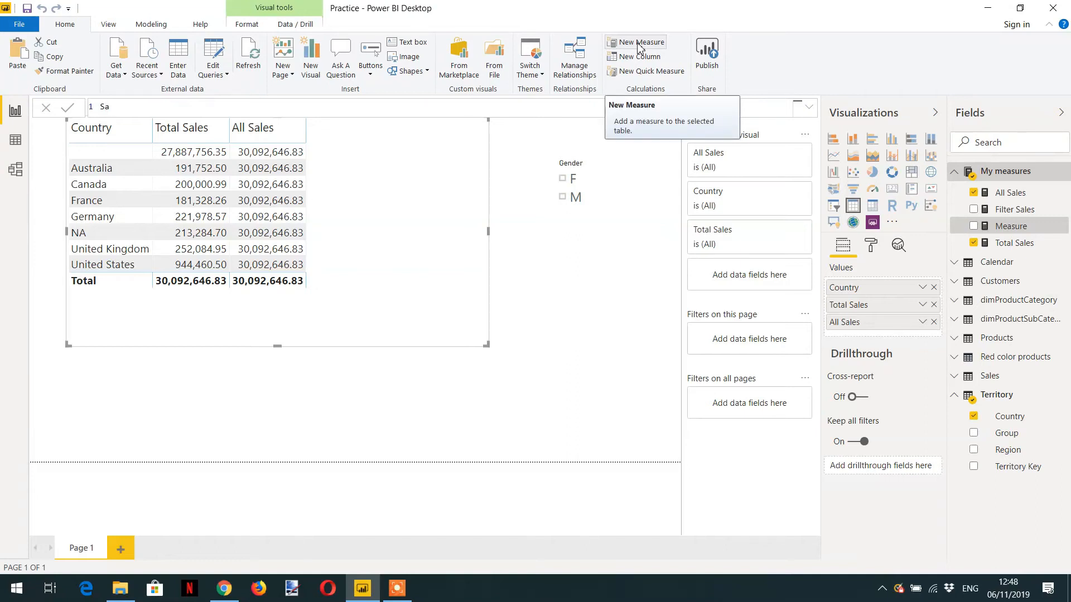
text(les % = tota)
key(Tab)
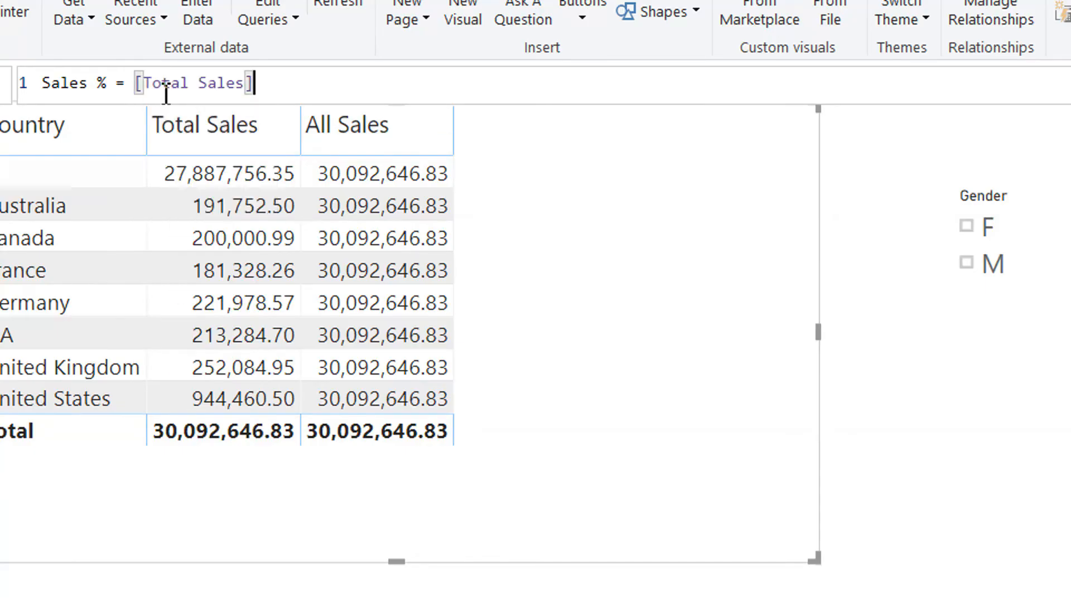
key(ctrl+a)
text(/ all)
key(BackSpace)
key(BackSpace)
key(BackSpace)
key(BackSpace)
key(BackSpace)
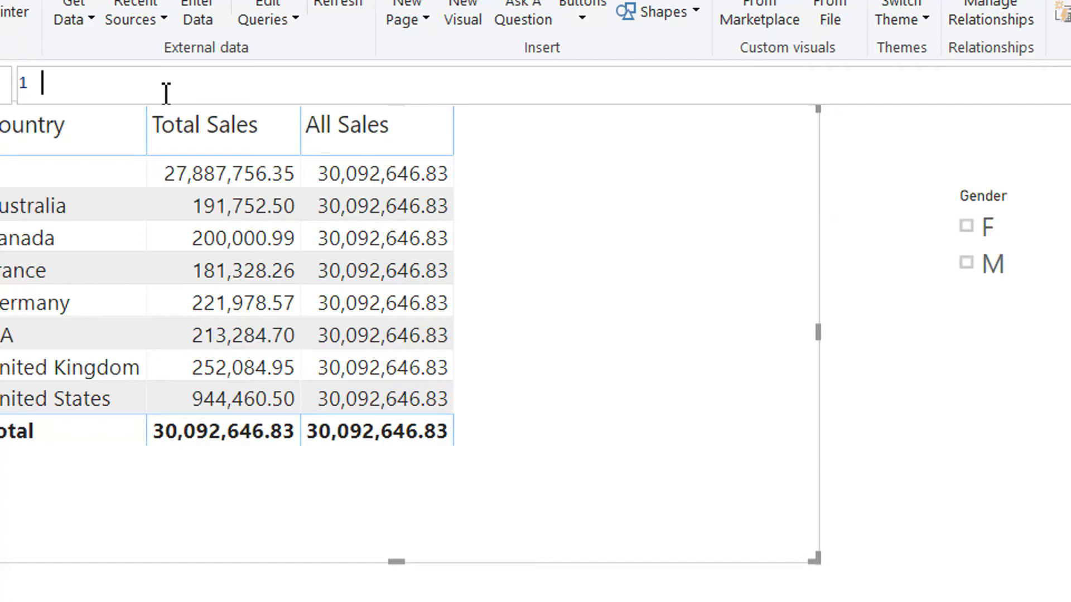
key(ctrl+z)
key(ctrl+z)
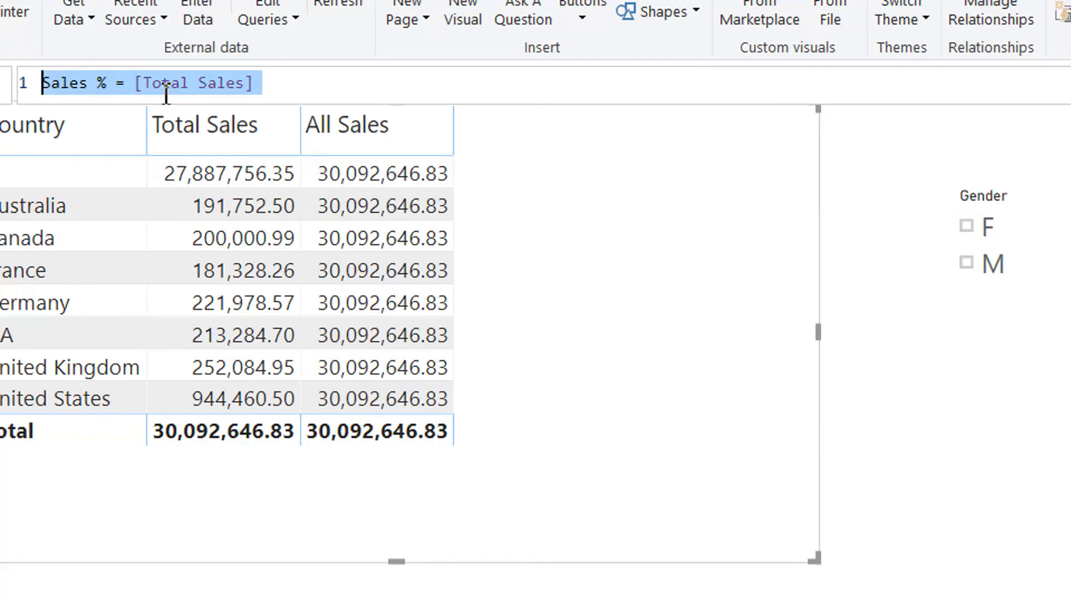
Extend the Sales % formula with a division operator after [Total Sales].
key(End)
text(/ )
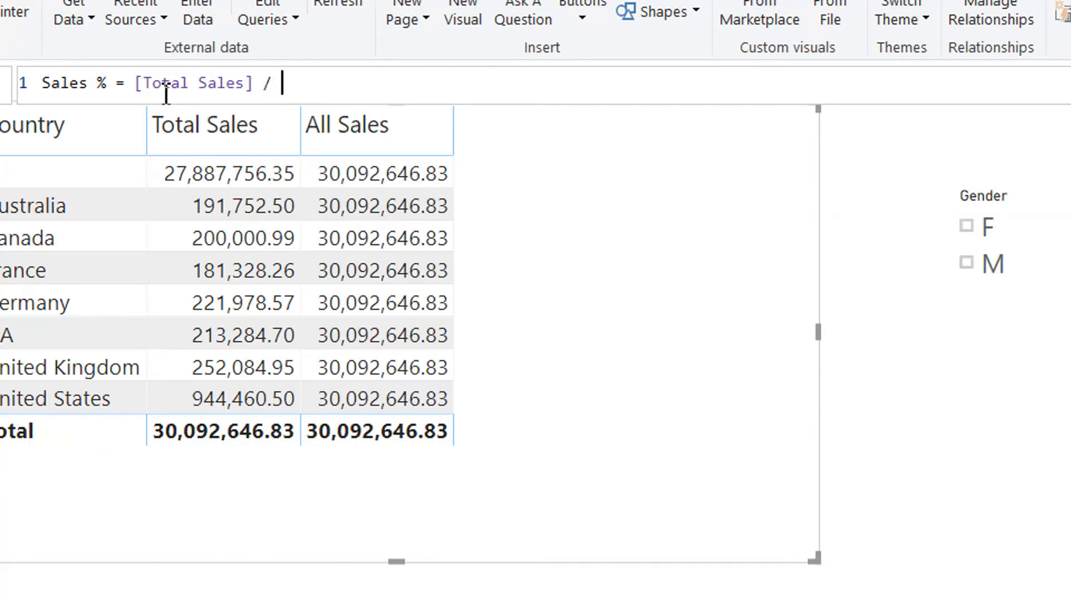
text(all)
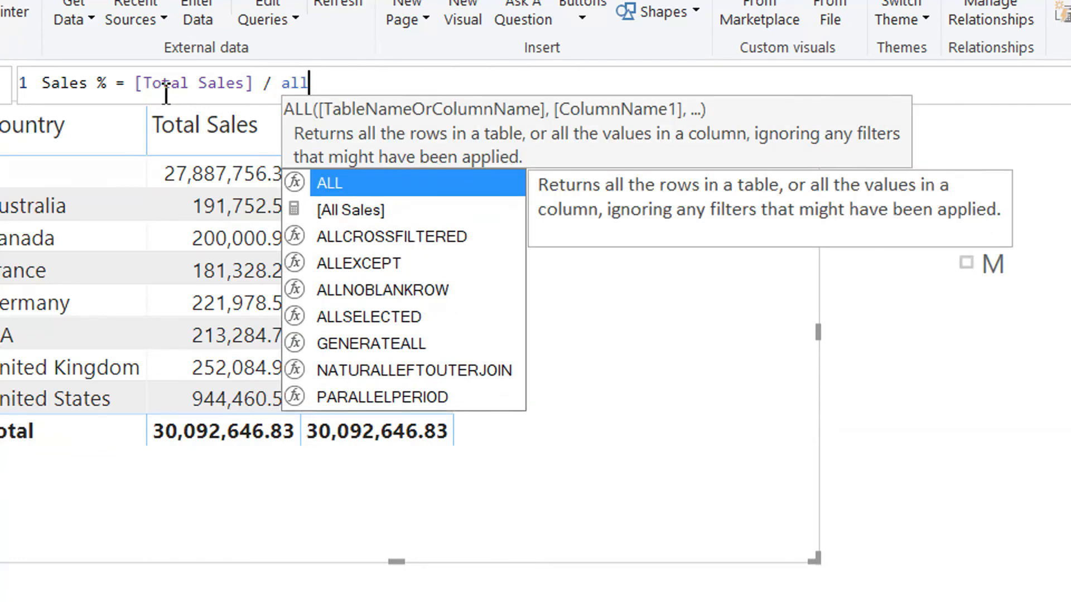
text(s)
key(Tab)
key(BackSpace)
key(BackSpace)
key(BackSpace)
key(BackSpace)
key(BackSpace)
key(BackSpace)
key(BackSpace)
key(BackSpace)
key(BackSpace)
key(BackSpace)
key(BackSpace)
key(BackSpace)
Complete the Sales % formula with [All Sales] as the divisor and commit the measure.
text(all s)
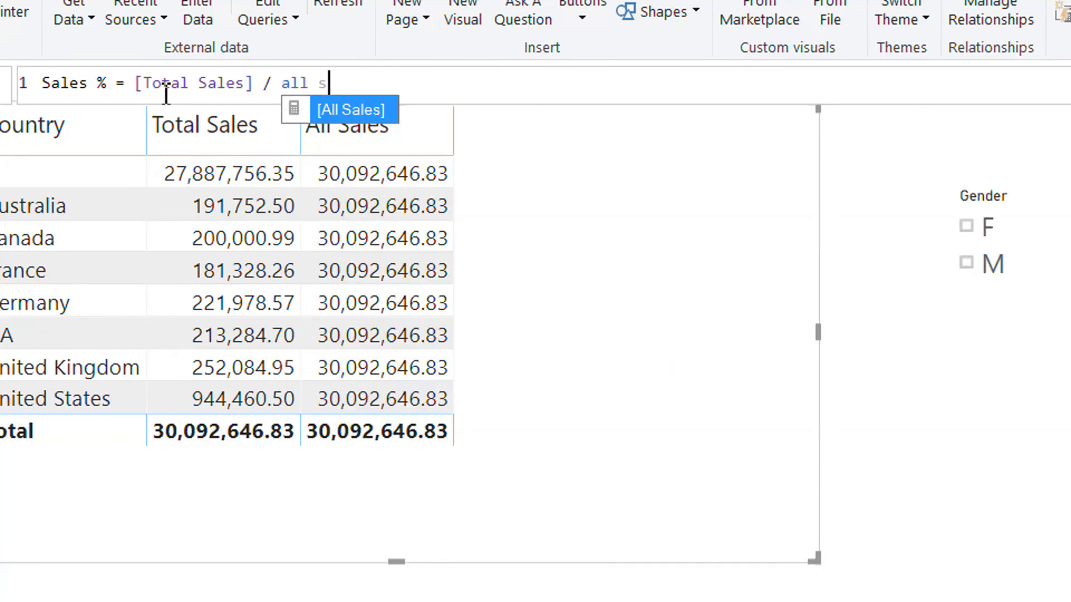
key(Tab)
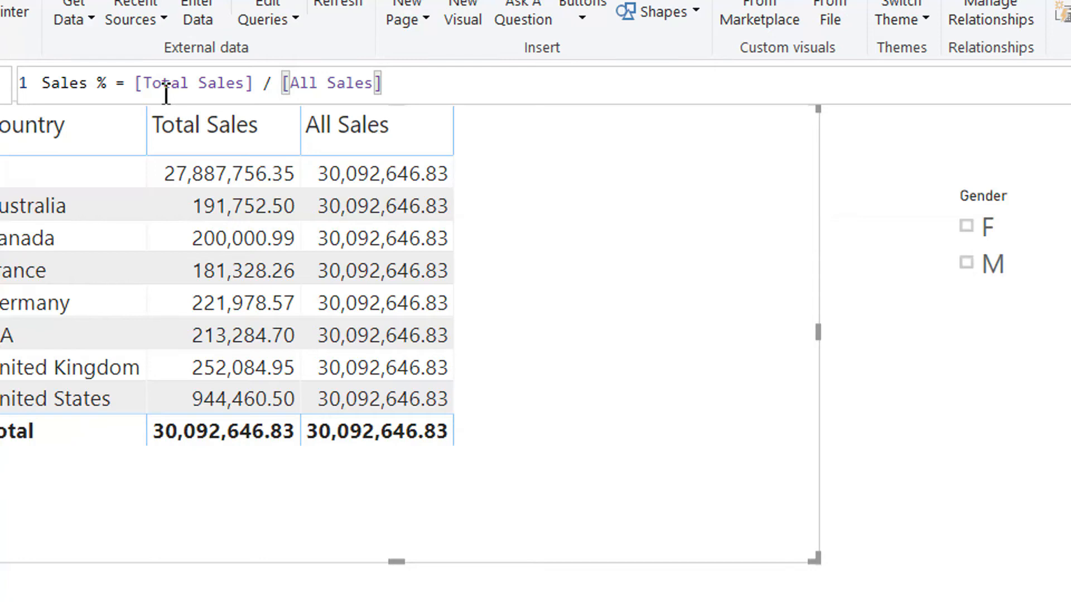
key(Return)
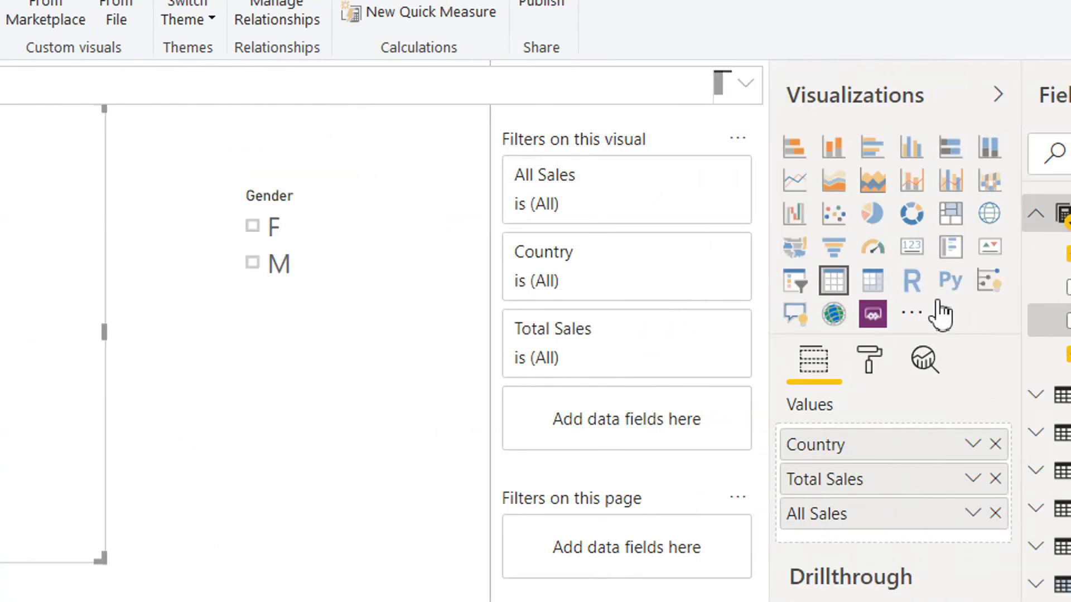
Add the Sales % measure to the table visual as its last column and format it as a percentage.
drag(948, 330, 738, 526)
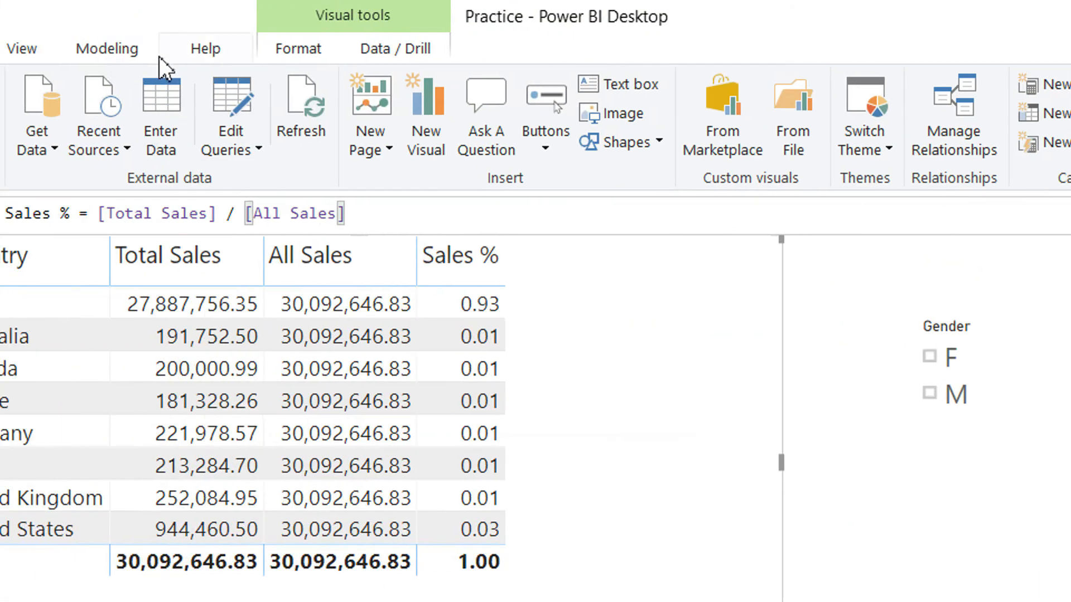
click(159, 53)
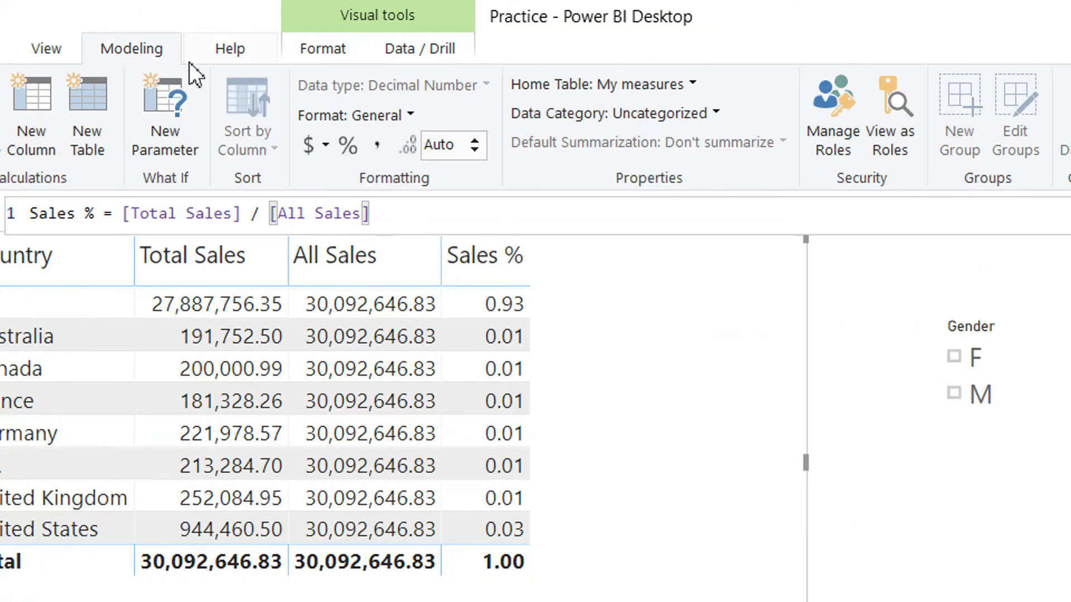
click(357, 146)
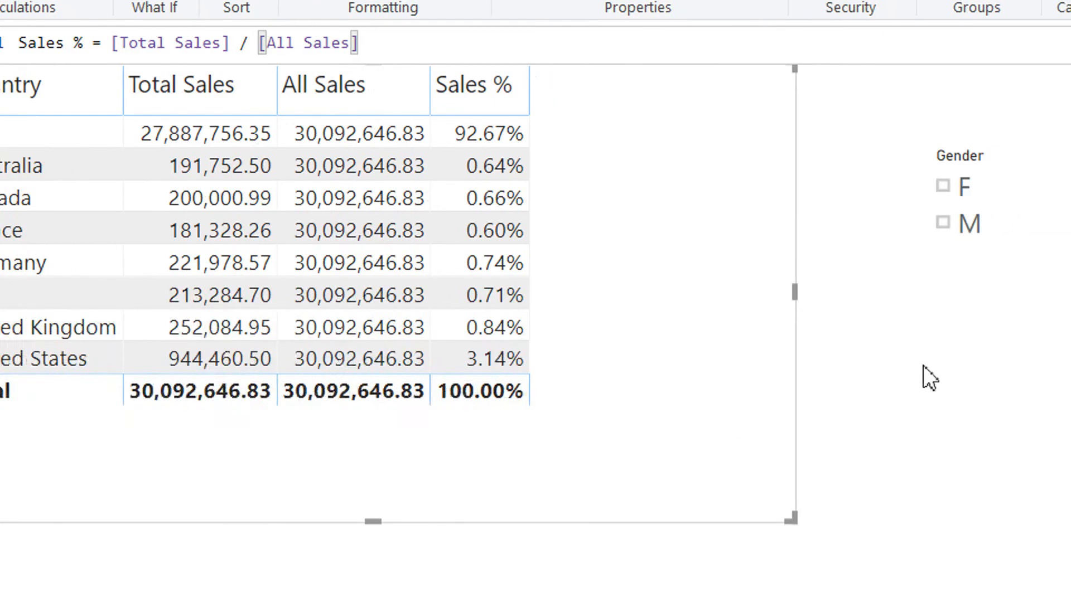
Move the Gender slicer closer to the table, and compare Sales % under M, F and no selection, leaving F selected.
drag(917, 317, 849, 322)
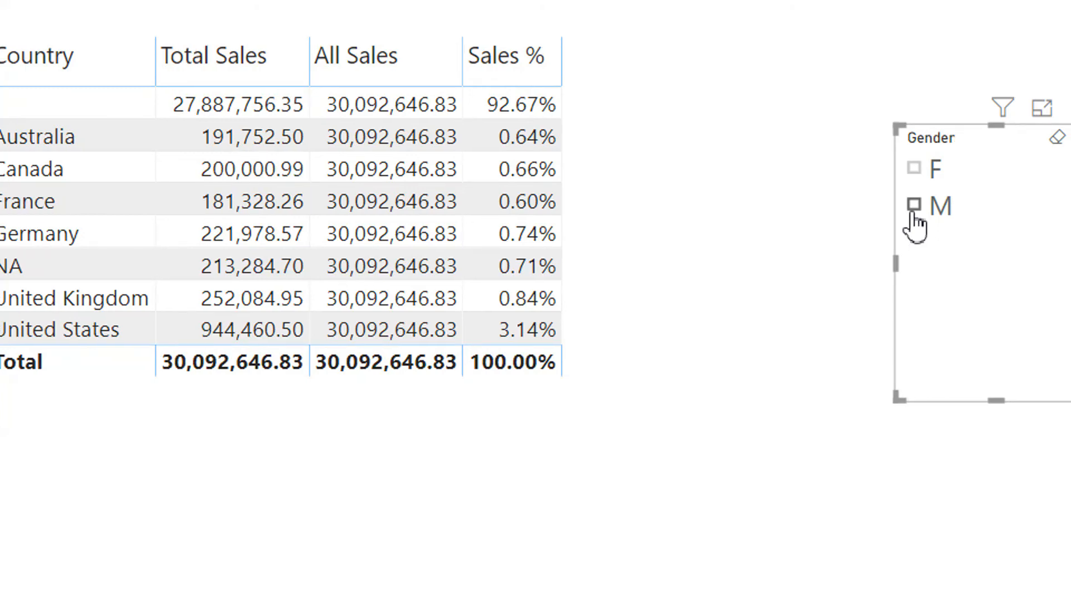
click(916, 211)
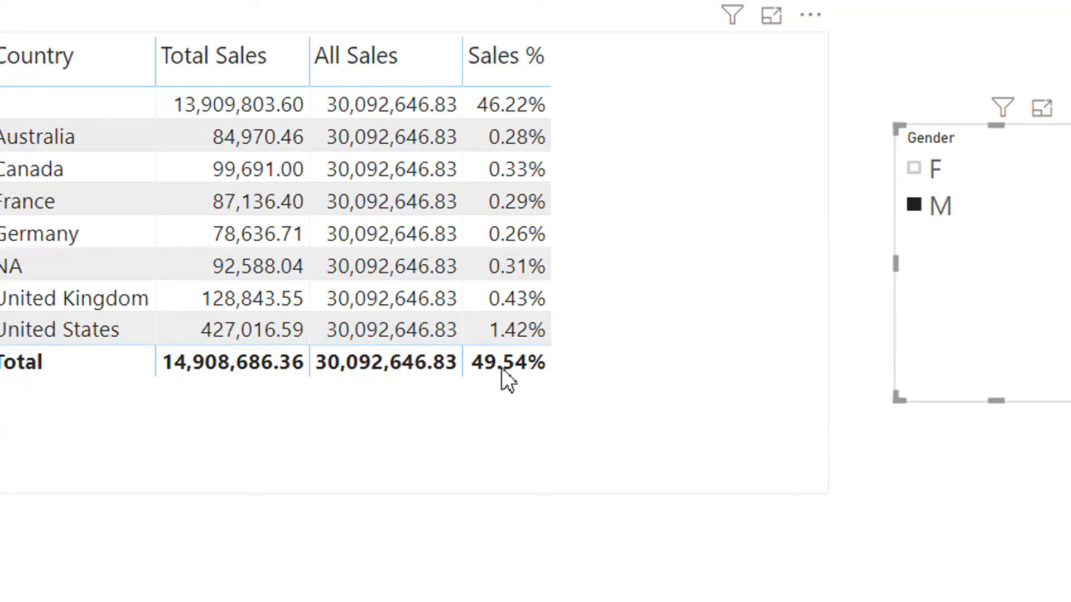
click(912, 179)
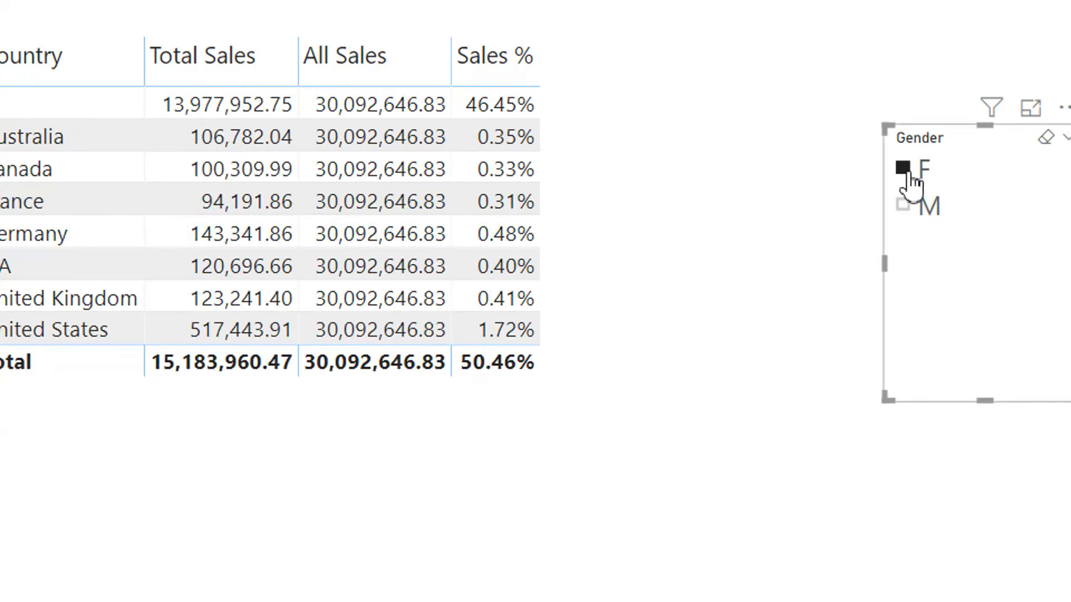
click(912, 179)
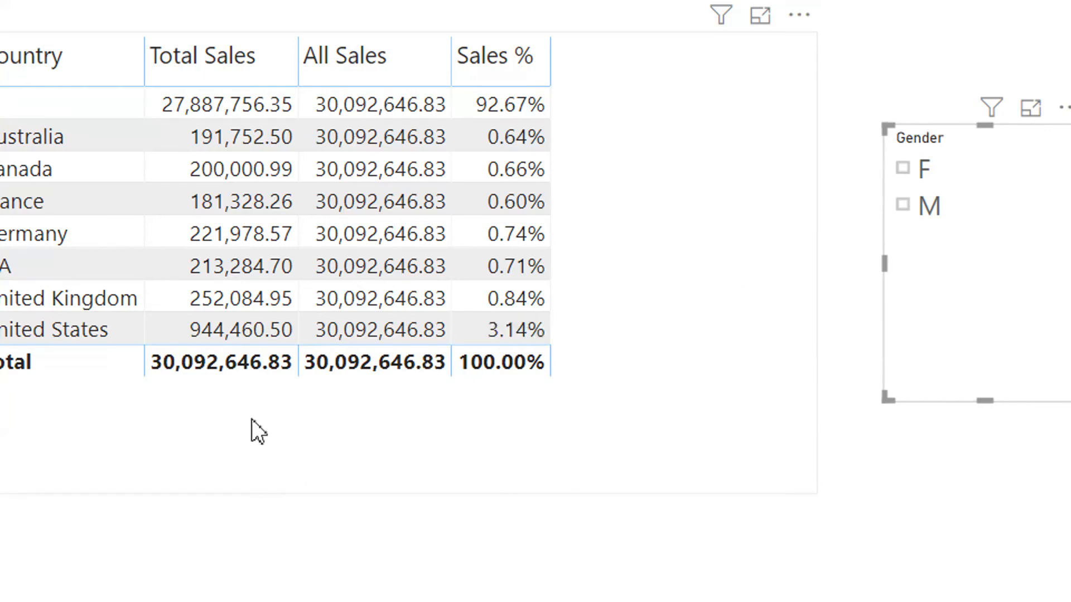
click(904, 177)
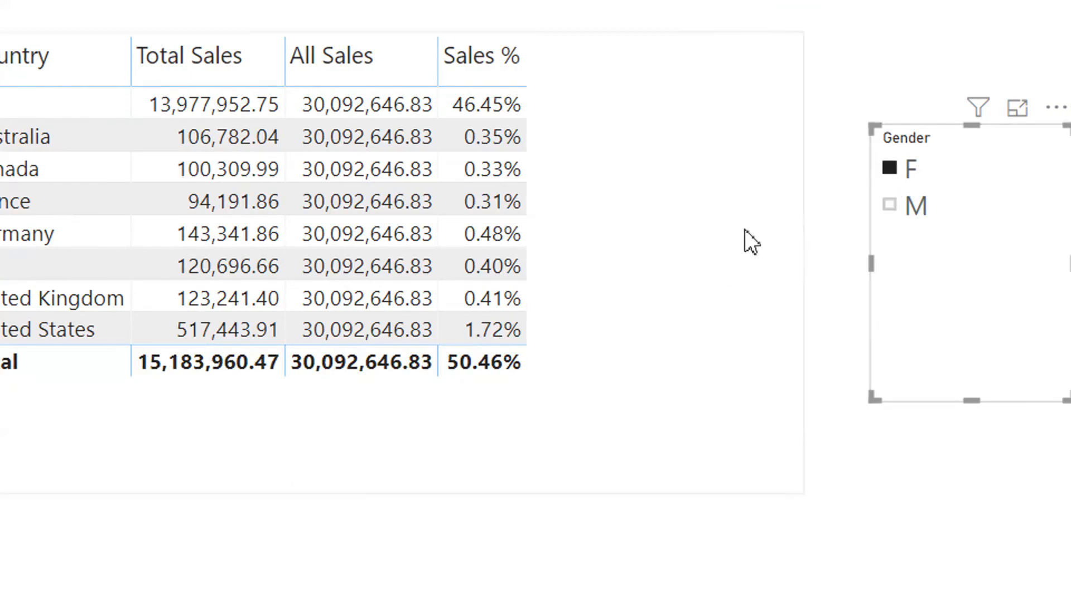